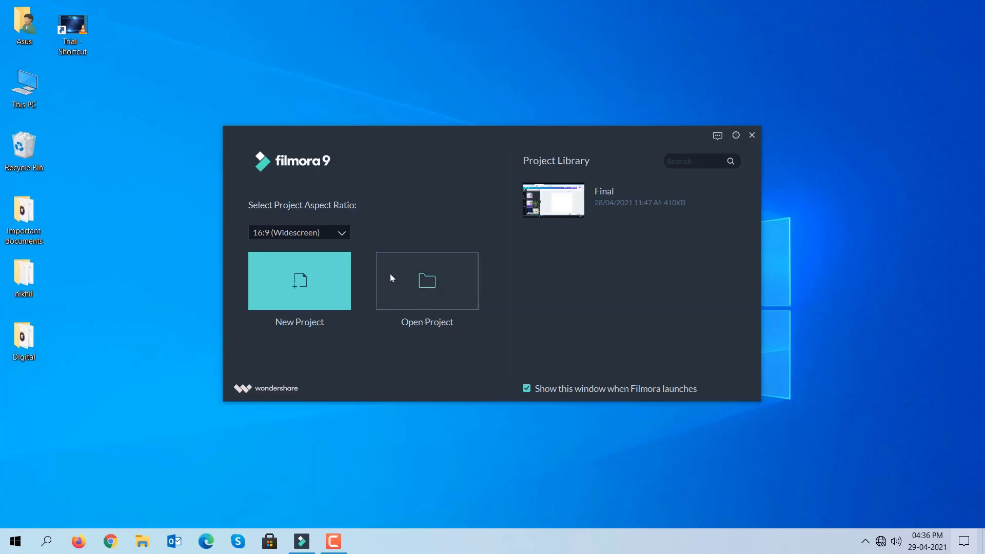
# Step: Create a new project with the 16:9 (Widescreen) aspect ratio
pyautogui.click(351, 233)
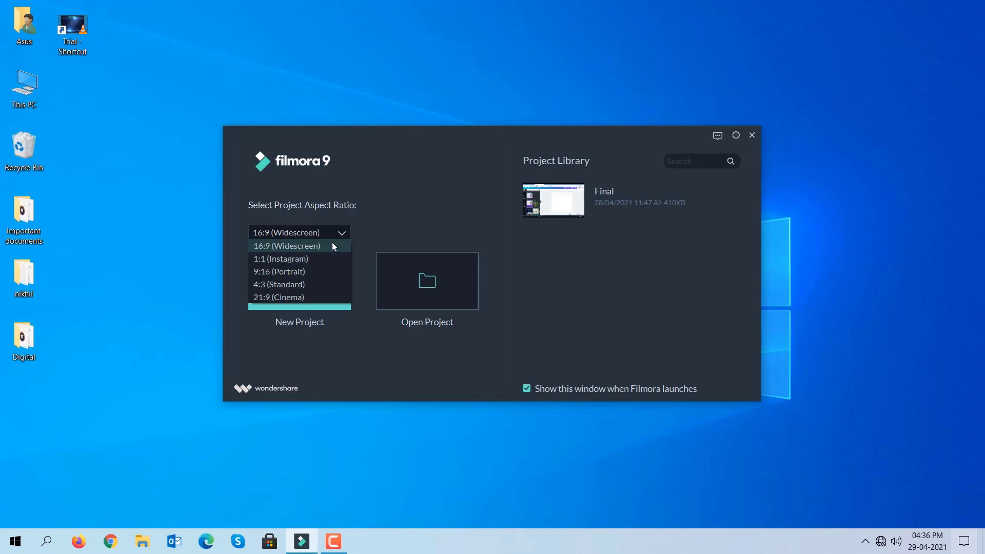
pyautogui.click(332, 245)
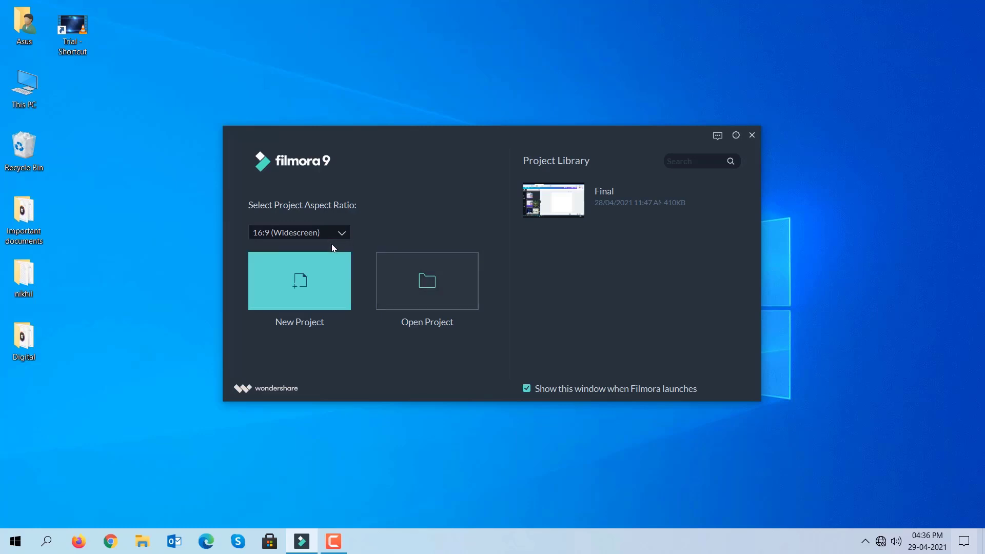
pyautogui.click(321, 277)
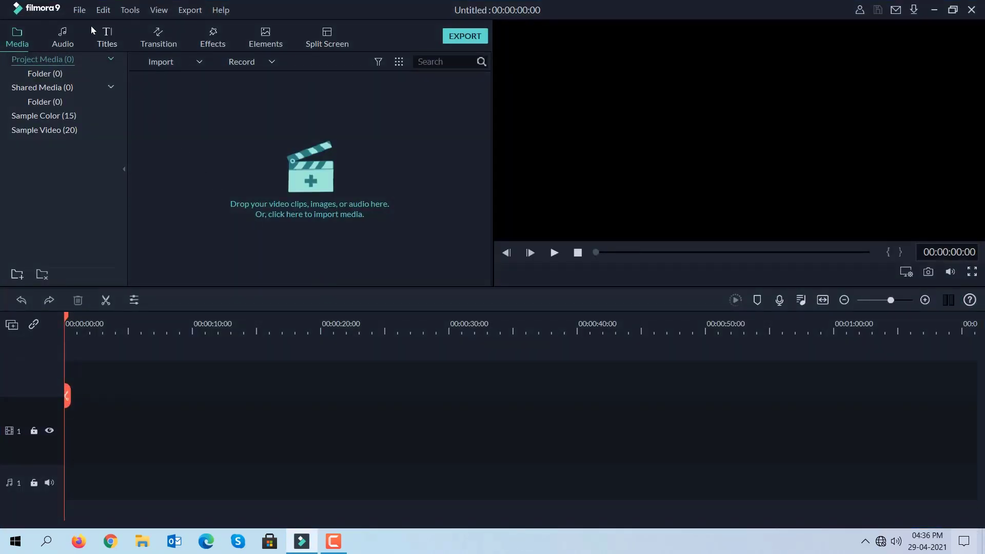
# Step: Import the video Trial - Shortcut from the Desktop folder into the project media
pyautogui.click(81, 11)
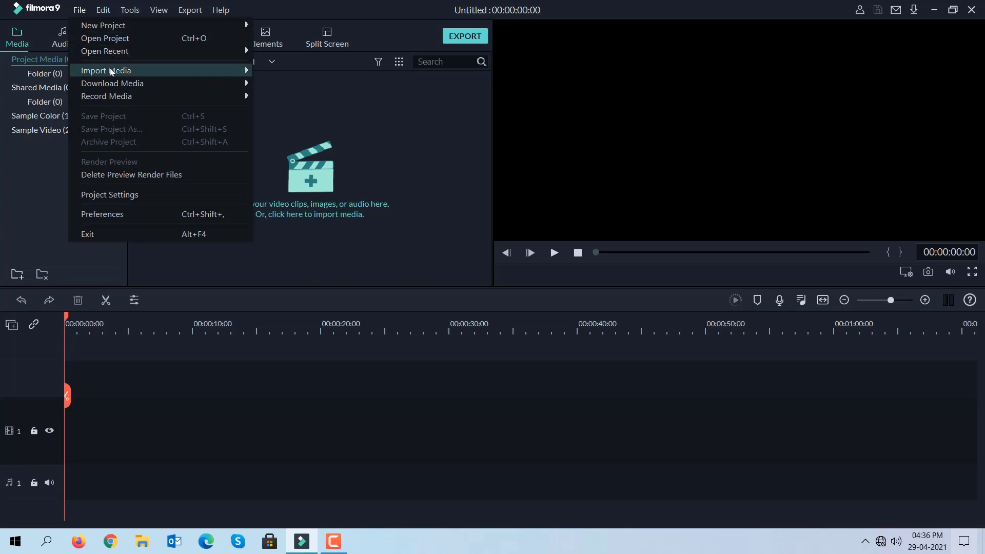
pyautogui.moveTo(111, 71)
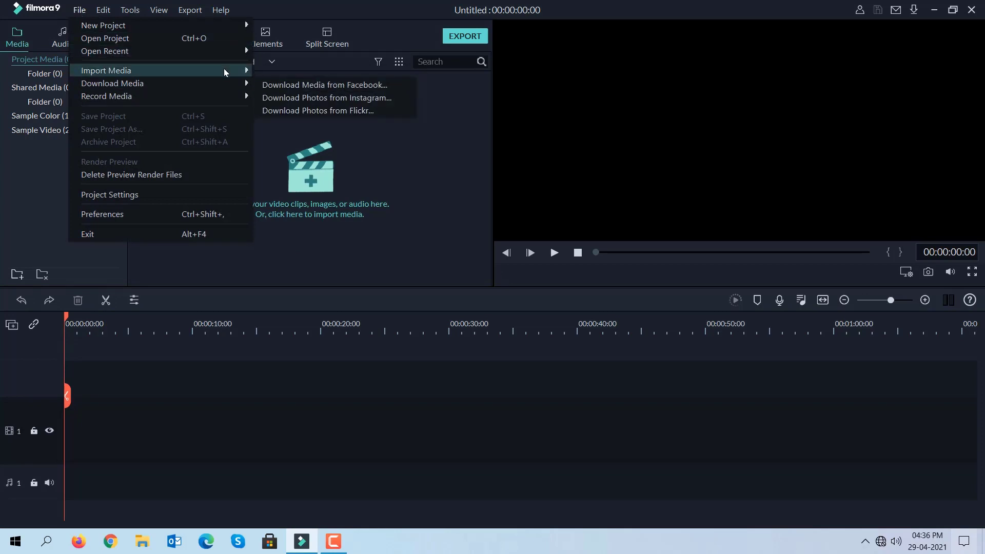
pyautogui.click(269, 74)
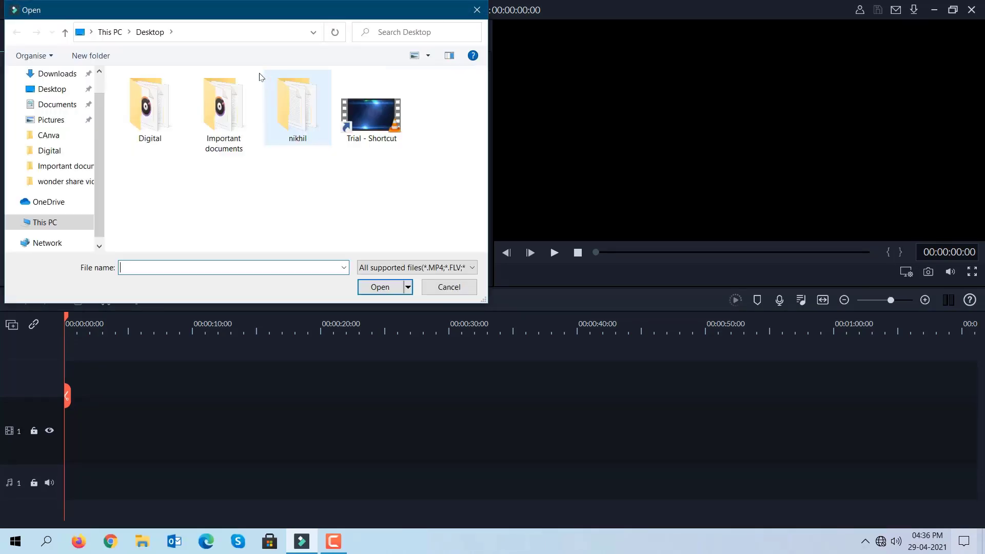
pyautogui.click(379, 134)
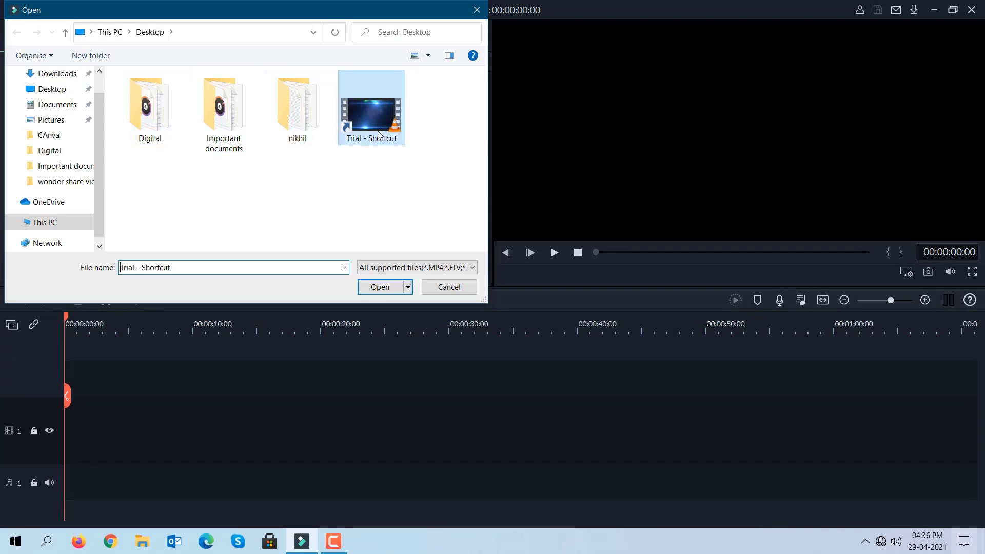
pyautogui.click(393, 288)
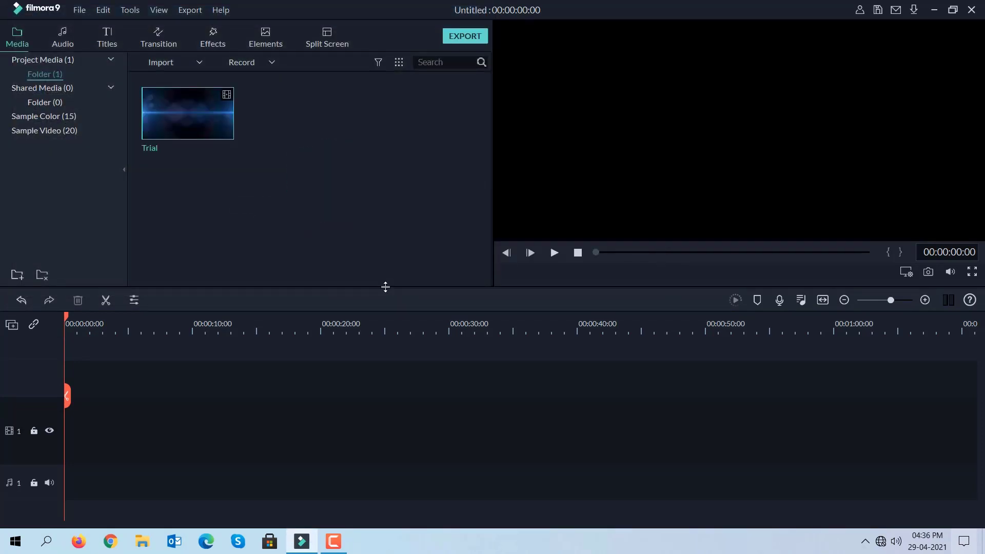
# Step: Add the Trial clip to the first video track and return the playhead to the start of the timeline
pyautogui.click(188, 113)
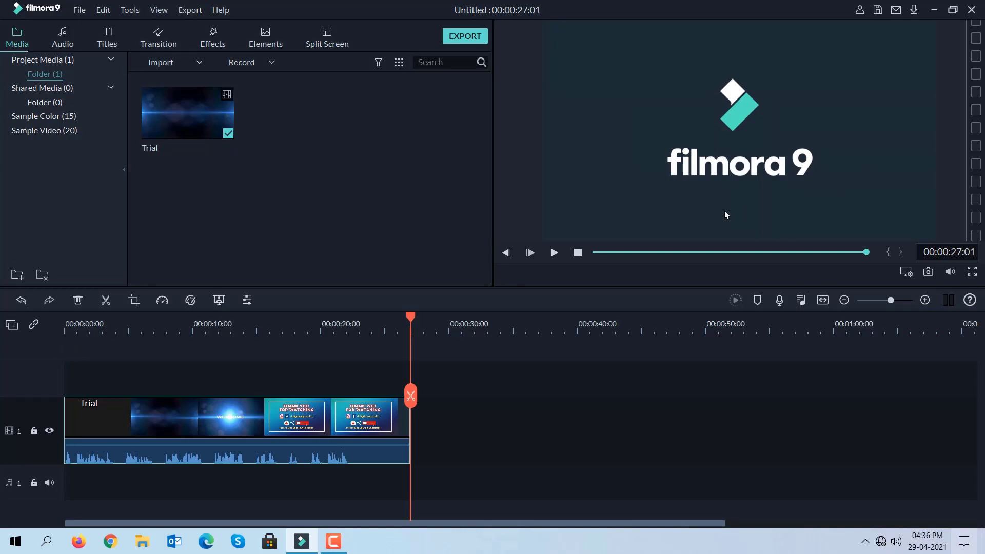
pyautogui.click(187, 126)
pyautogui.moveTo(410, 318); pyautogui.dragTo(61, 329)
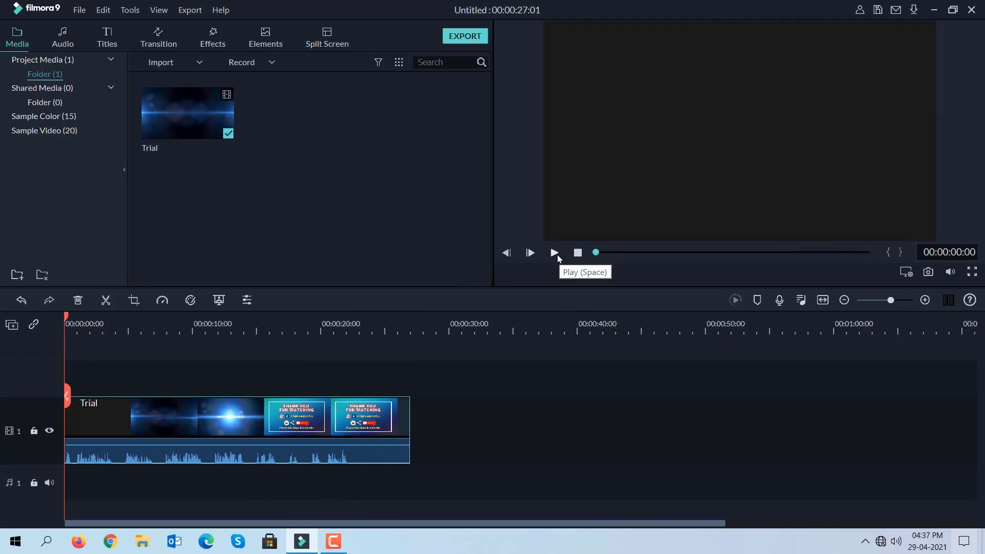
# Step: Preview the opening seconds of the Trial clip from the start of the timeline
pyautogui.click(218, 116)
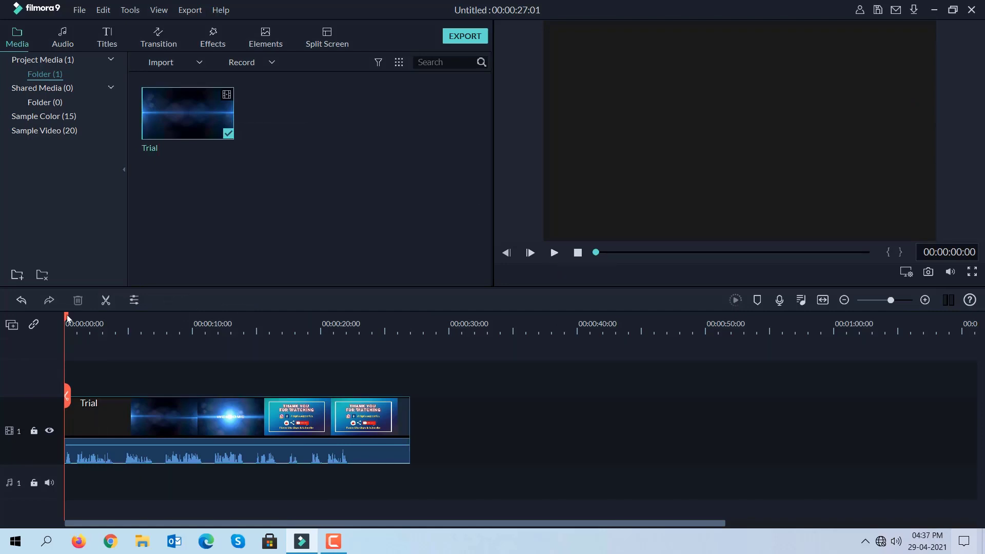
pyautogui.click(555, 252)
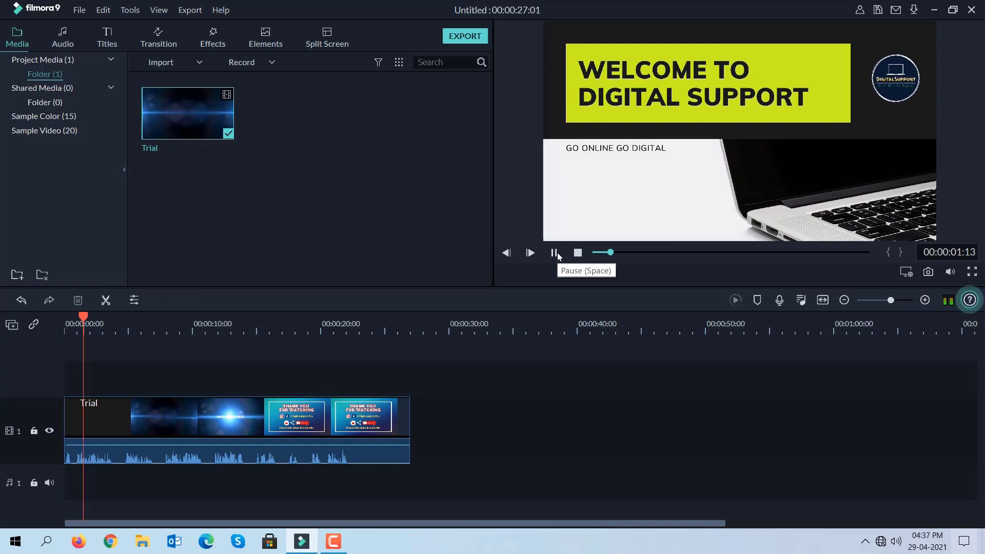
pyautogui.click(578, 254)
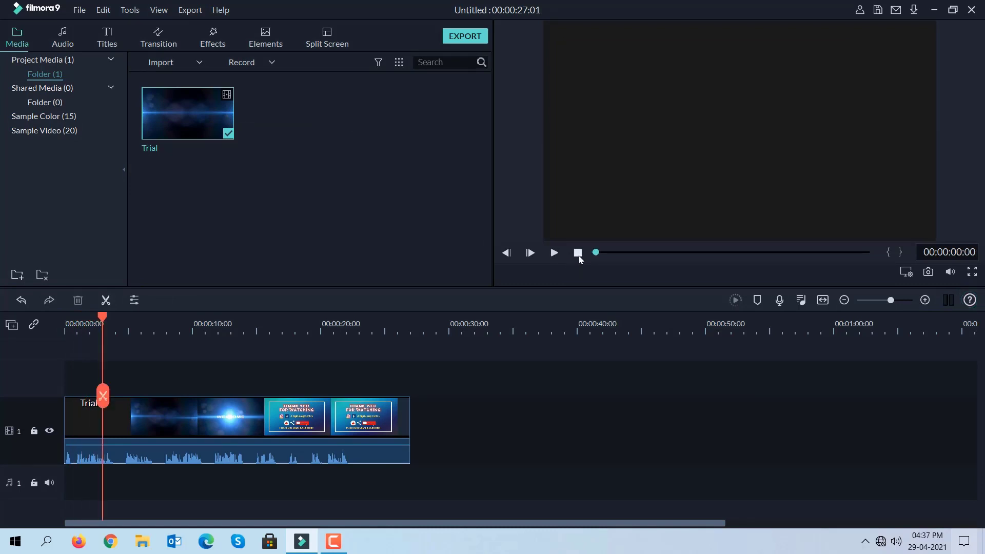
pyautogui.click(555, 253)
# Step: Try shrinking the Trial clip's picture and centring it in the preview frame, and undo both changes
pyautogui.click(736, 166)
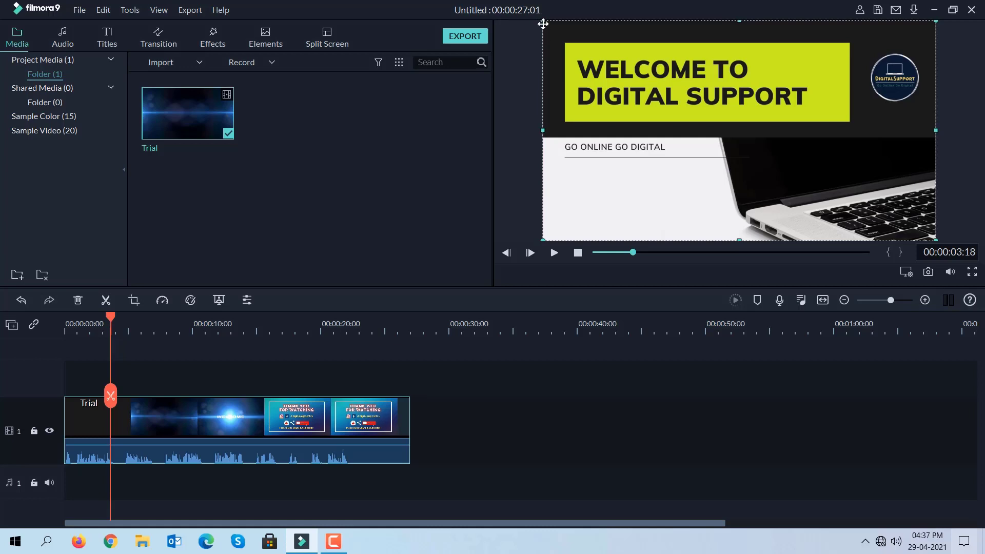
pyautogui.doubleClick(543, 23)
pyautogui.moveTo(543, 24); pyautogui.dragTo(650, 104)
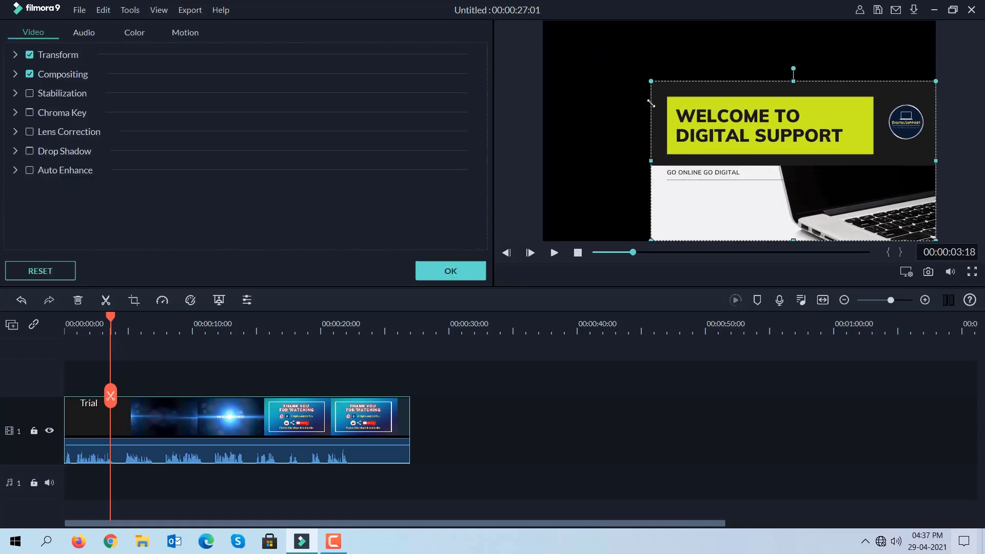
pyautogui.moveTo(791, 171); pyautogui.dragTo(736, 135)
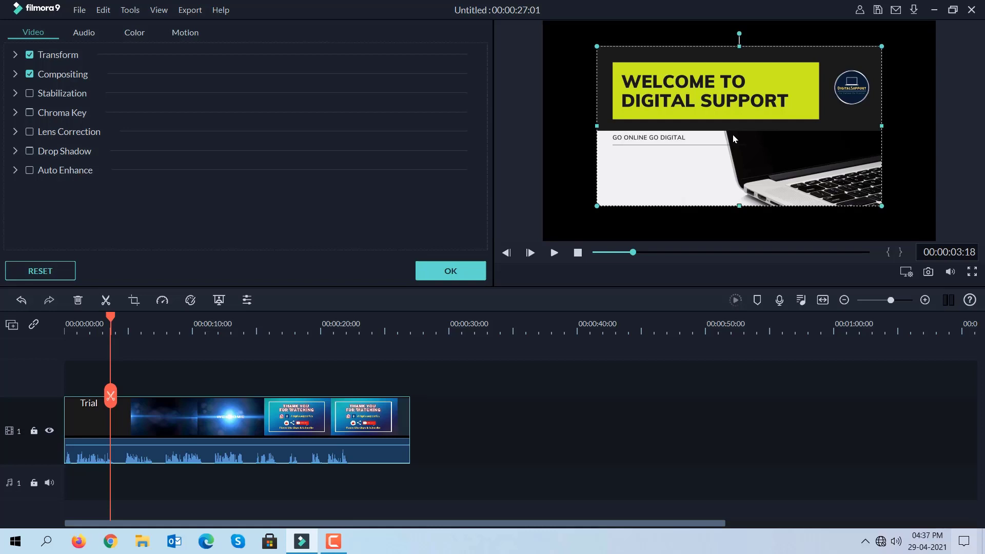
pyautogui.hotkey('ctrl', 'z')
pyautogui.hotkey('ctrl', 'z')
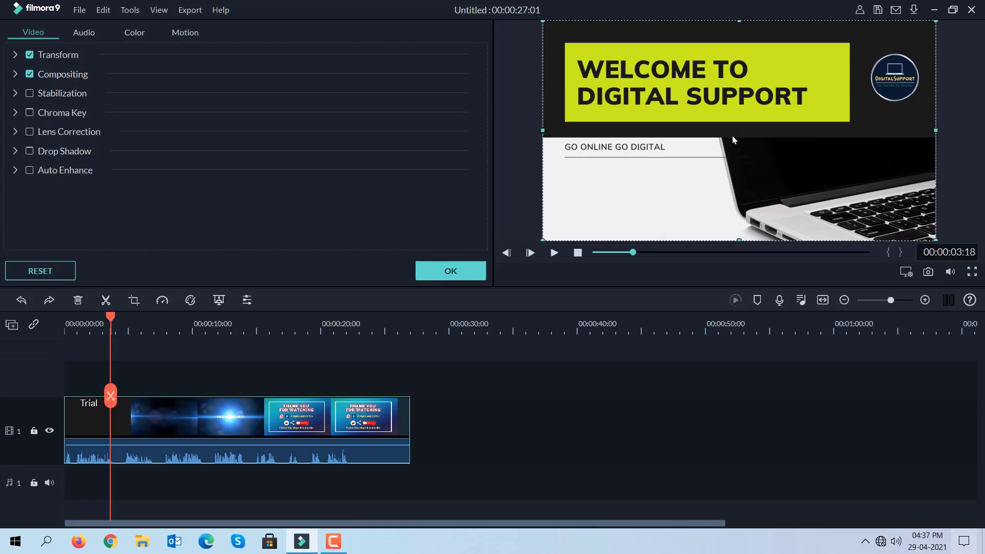
# Step: Detach the audio from the Trial clip onto its own audio track
pyautogui.moveTo(303, 436)
pyautogui.moveTo(176, 332)
pyautogui.mouseDown()
pyautogui.moveTo(268, 342)
pyautogui.moveTo(236, 334)
pyautogui.moveTo(268, 342)
pyautogui.moveTo(177, 345)
pyautogui.mouseUp()
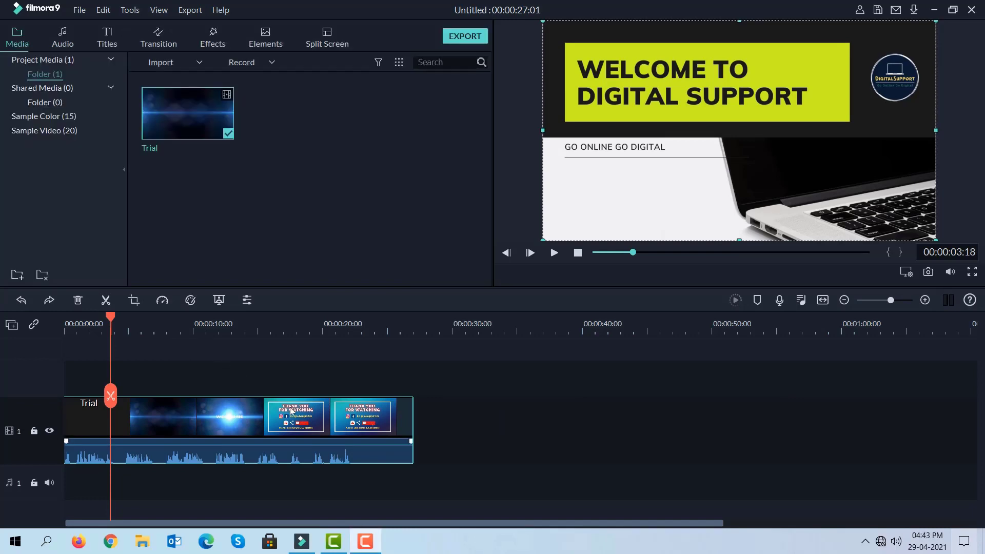
pyautogui.rightClick(283, 418)
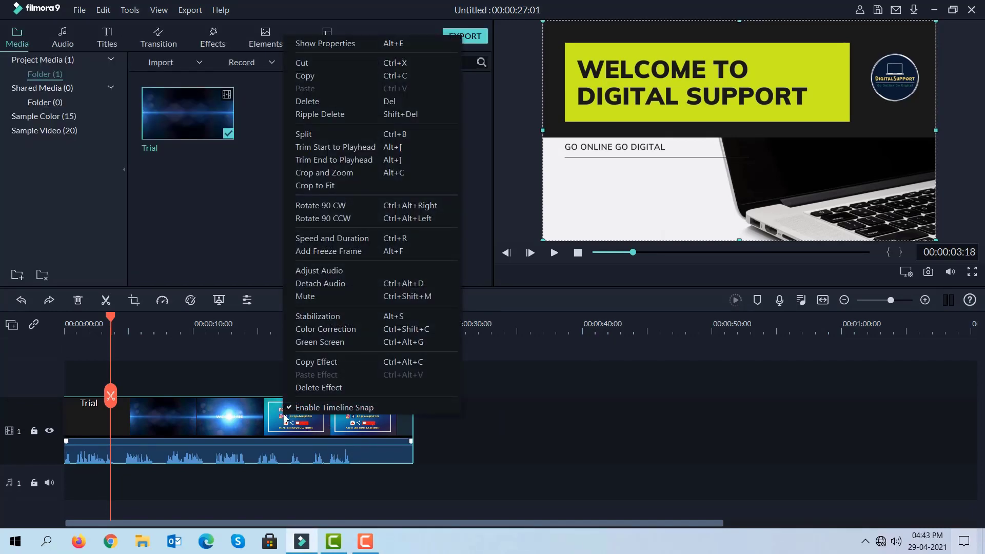
pyautogui.click(334, 284)
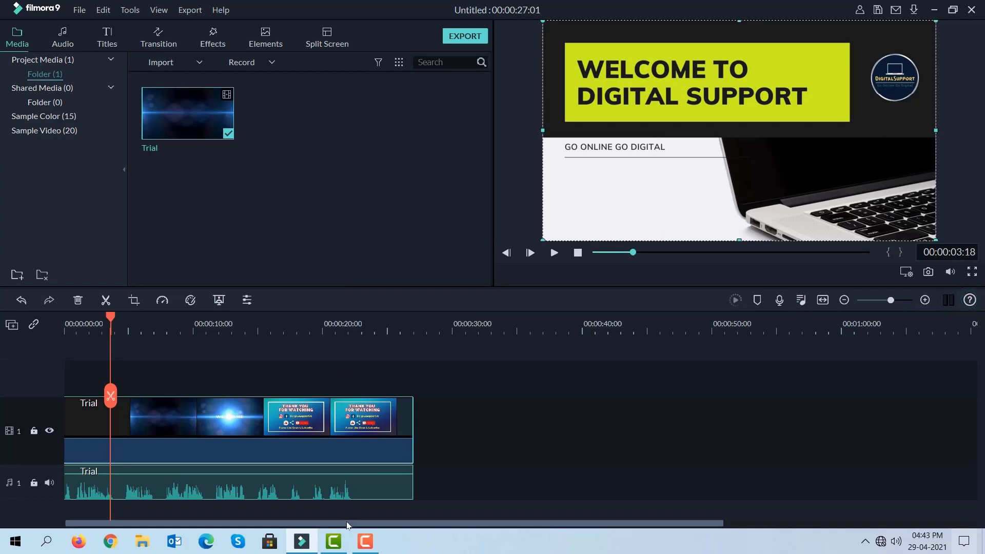
# Step: Split the Trial video at 00:00:11:14, where the red WELCOME text section begins
pyautogui.moveTo(347, 522); pyautogui.dragTo(289, 522)
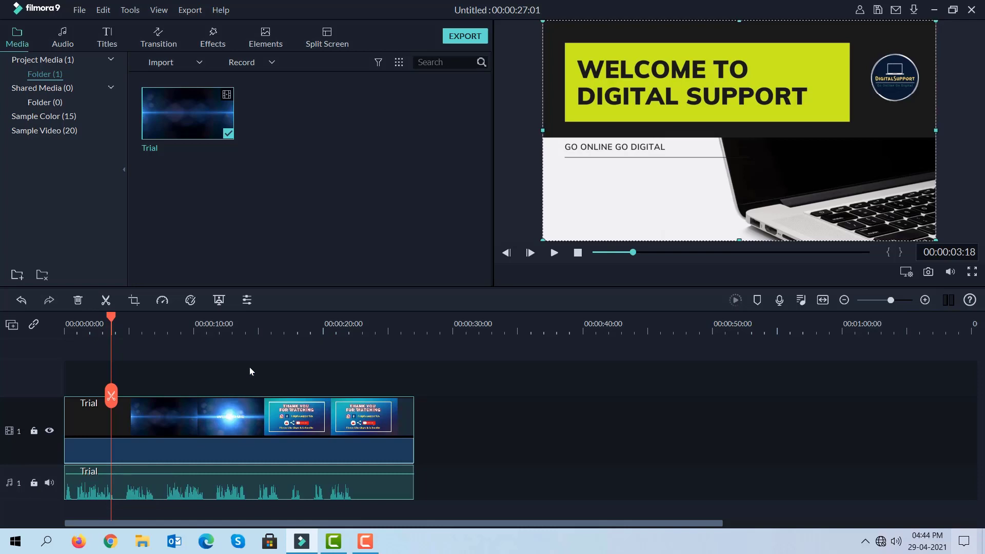
pyautogui.moveTo(263, 328); pyautogui.dragTo(380, 338)
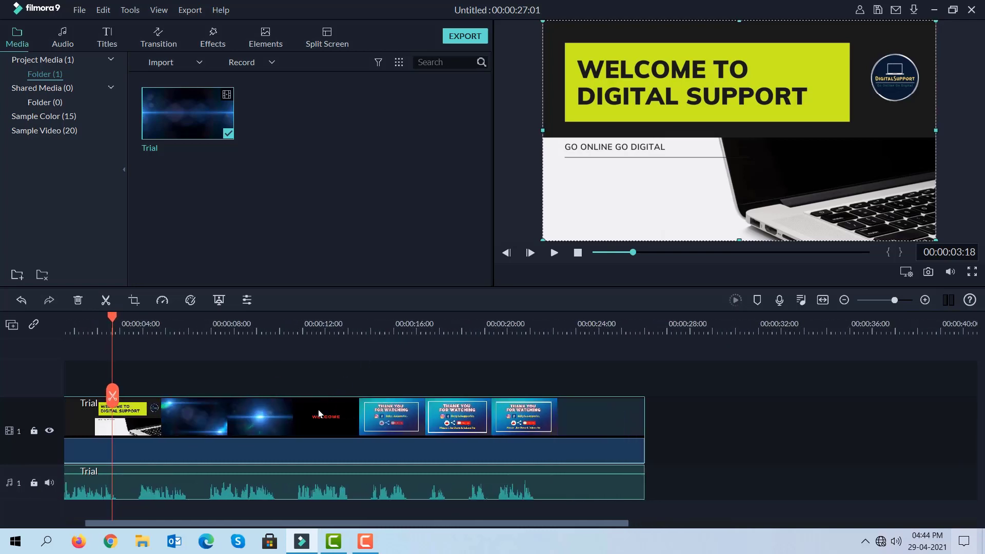
pyautogui.click(301, 330)
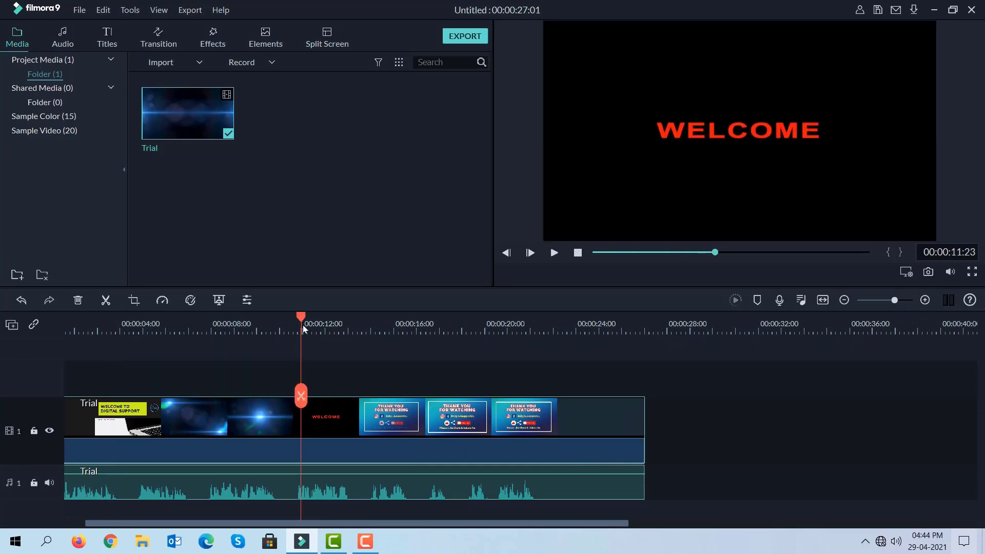
pyautogui.moveTo(303, 319)
pyautogui.mouseDown()
pyautogui.moveTo(284, 316)
pyautogui.moveTo(293, 317)
pyautogui.mouseUp()
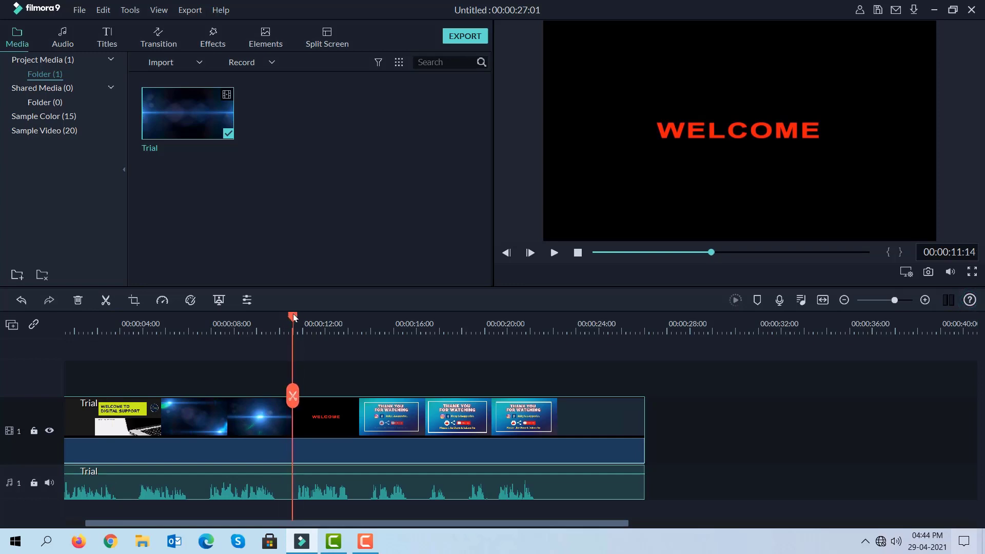
pyautogui.click(293, 395)
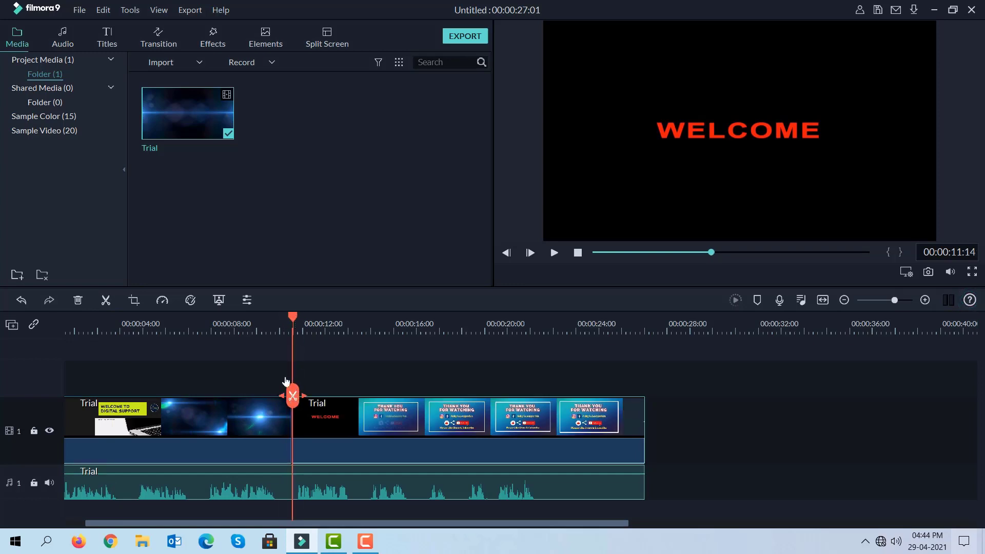
# Step: Split the video again at 00:00:13:15 and delete the WELCOME segment between the two cuts
pyautogui.moveTo(291, 319); pyautogui.dragTo(357, 336)
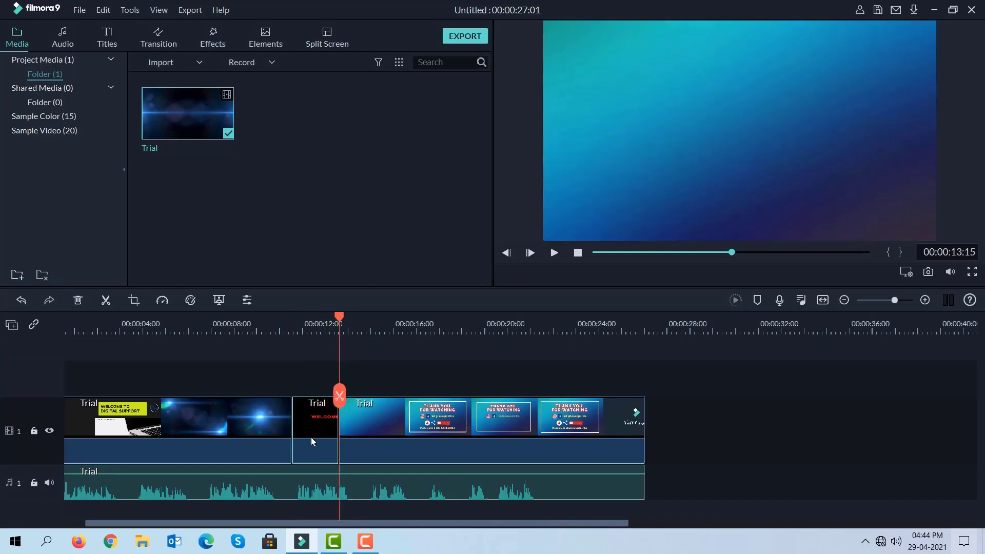
pyautogui.rightClick(311, 441)
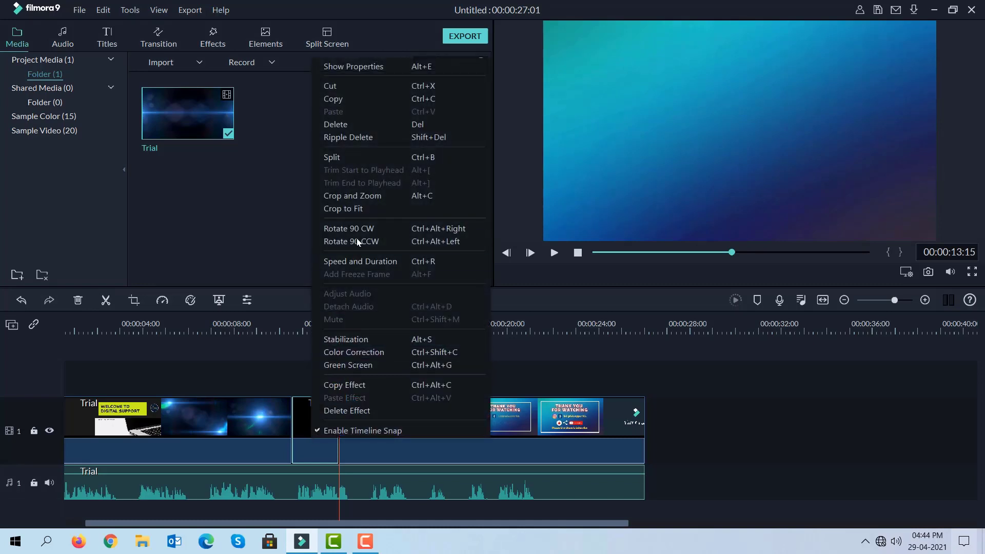
pyautogui.click(346, 126)
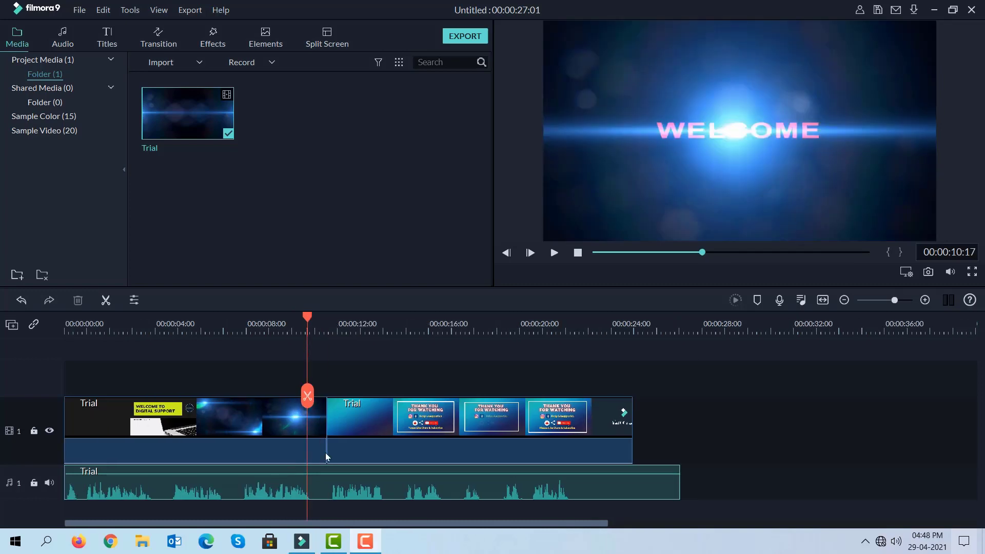
# Step: Enable background noise removal at Mid strength in the detached Trial audio's settings and apply it
pyautogui.click(334, 487)
pyautogui.rightClick(332, 488)
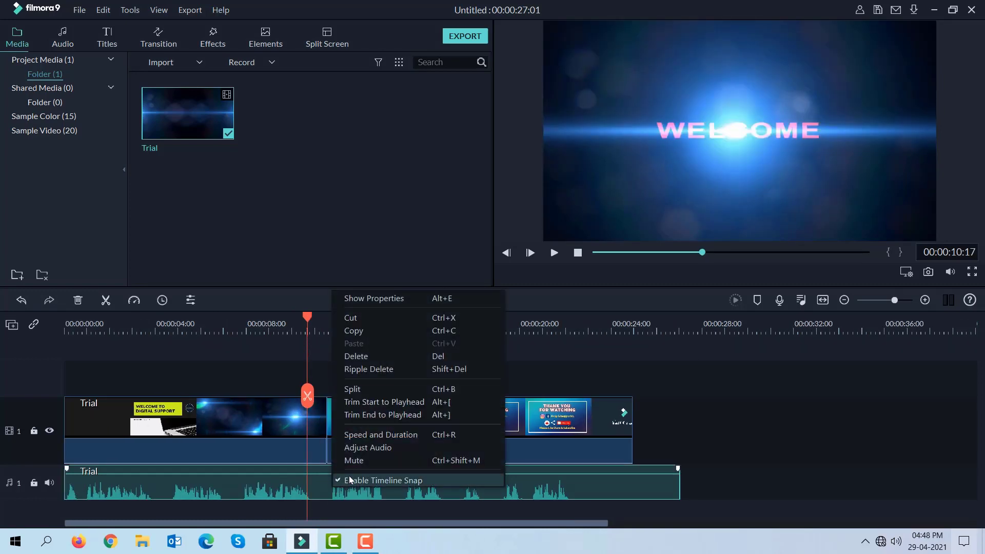
pyautogui.click(364, 449)
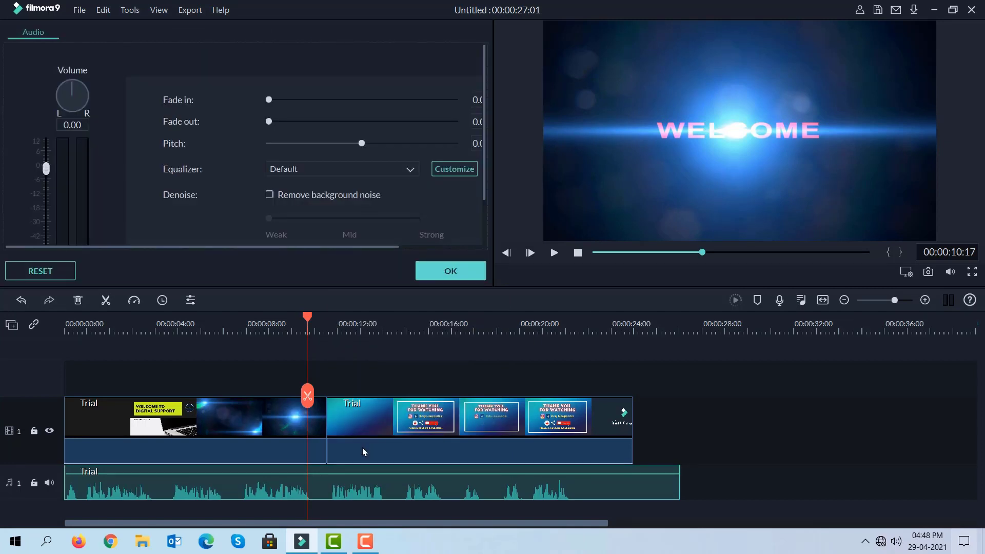
pyautogui.rightClick(353, 483)
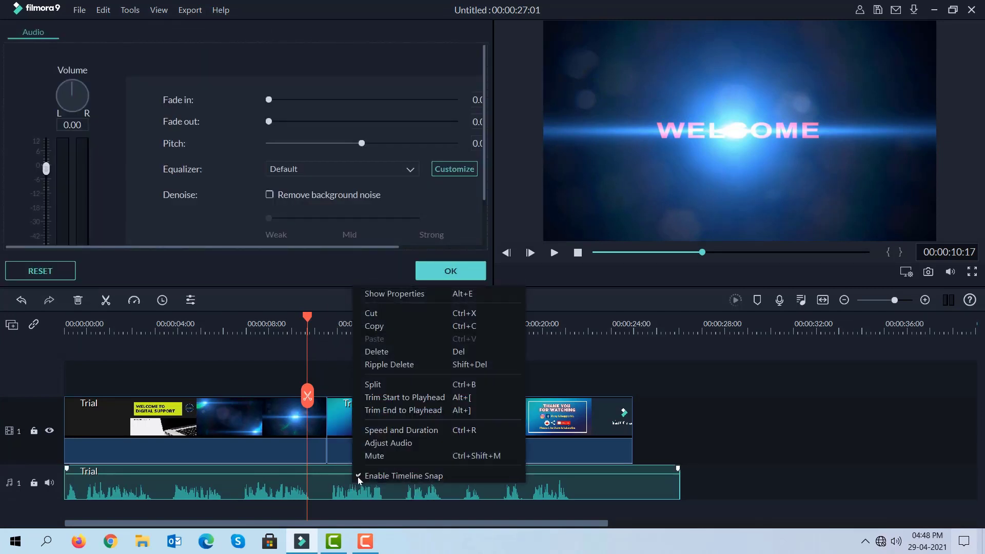
pyautogui.click(404, 293)
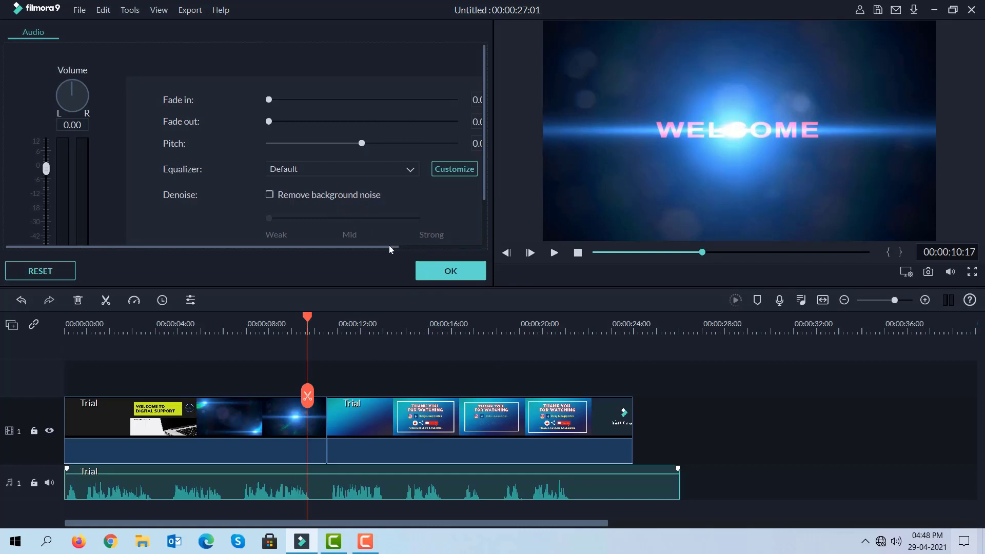
pyautogui.moveTo(392, 248); pyautogui.dragTo(425, 252)
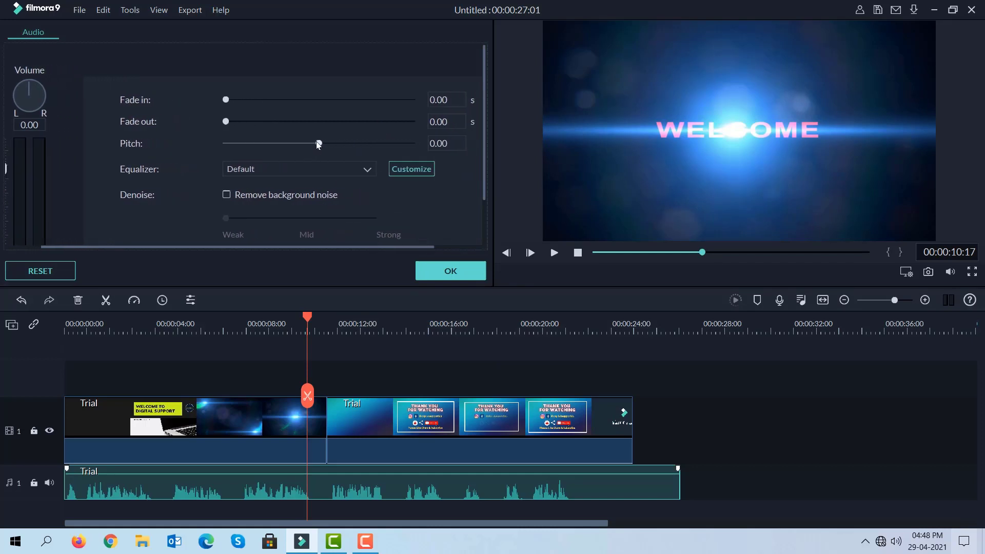
pyautogui.moveTo(318, 144)
pyautogui.mouseDown()
pyautogui.moveTo(305, 145)
pyautogui.moveTo(319, 144)
pyautogui.mouseUp()
pyautogui.moveTo(307, 218)
pyautogui.mouseDown()
pyautogui.moveTo(360, 219)
pyautogui.moveTo(310, 218)
pyautogui.mouseUp()
pyautogui.click(440, 271)
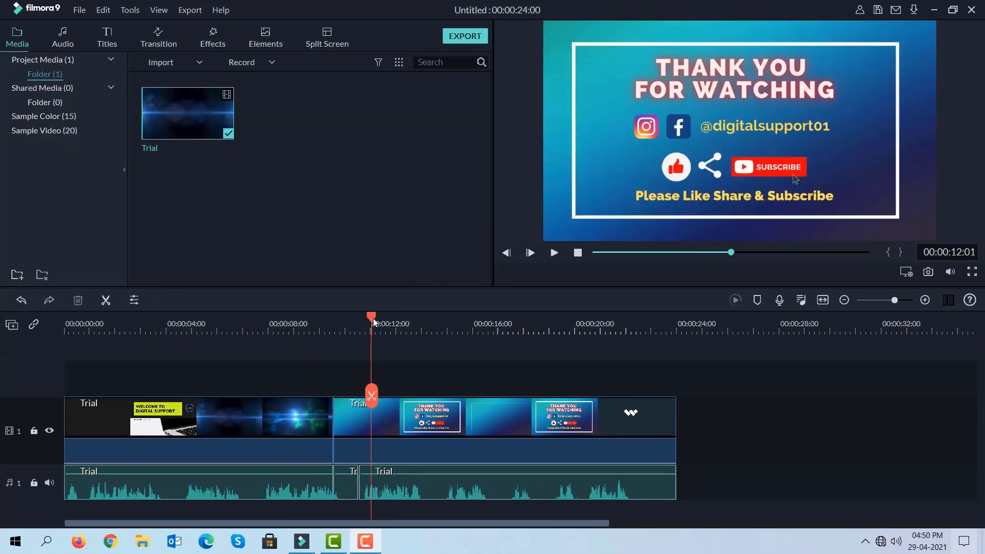
# Step: Play the edited video from the start of the timeline to review the cuts
pyautogui.moveTo(376, 321); pyautogui.dragTo(36, 327)
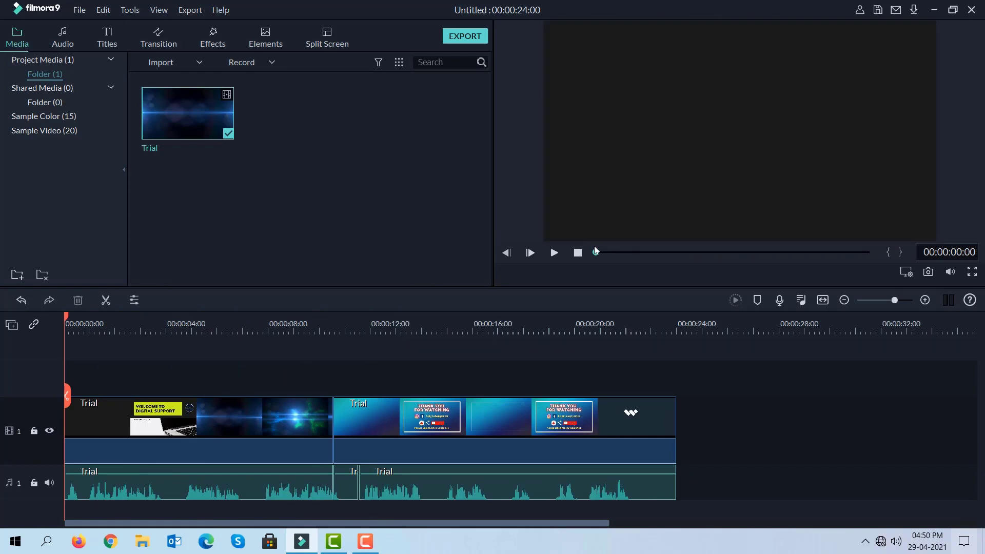
pyautogui.click(554, 252)
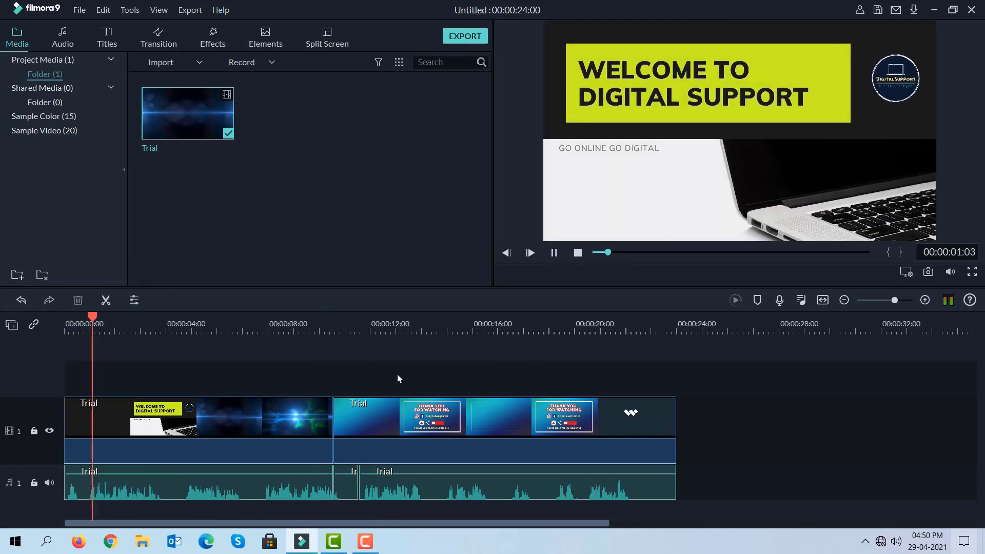